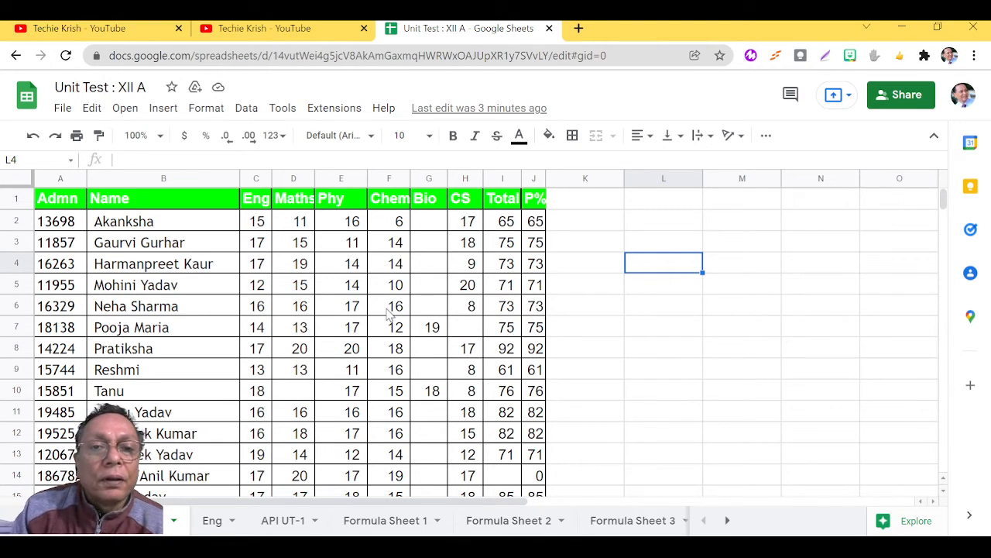
Open the conditional format rules and delete the existing "Cell is not empty" rule on cell L4.
{"action": "left_click", "coordinate": [206, 108]}
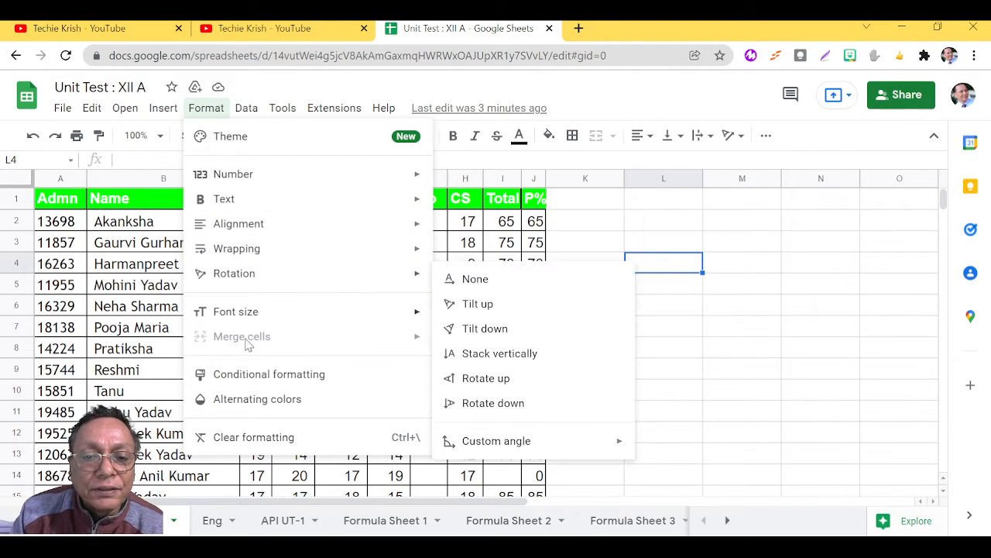
{"action": "left_click", "coordinate": [251, 377]}
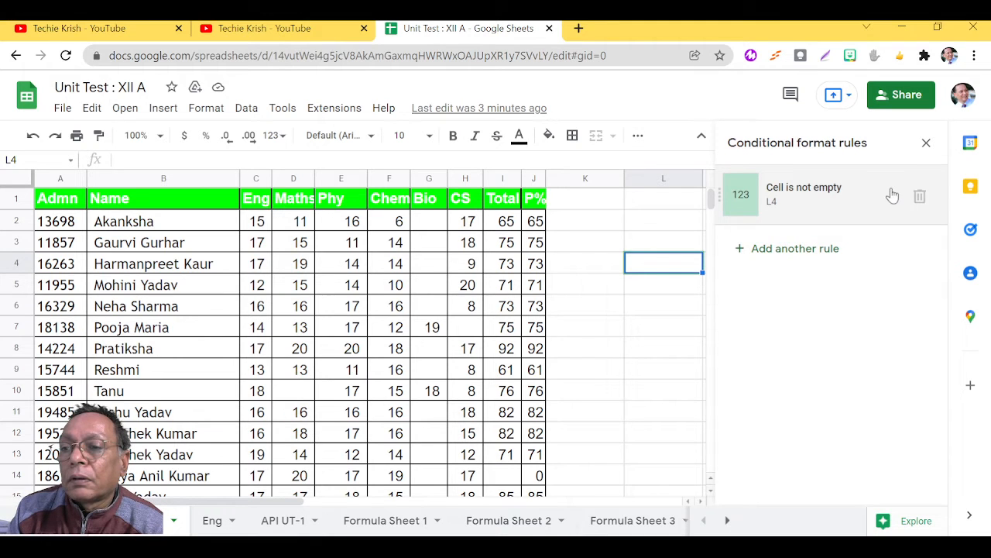
{"action": "left_click", "coordinate": [920, 196]}
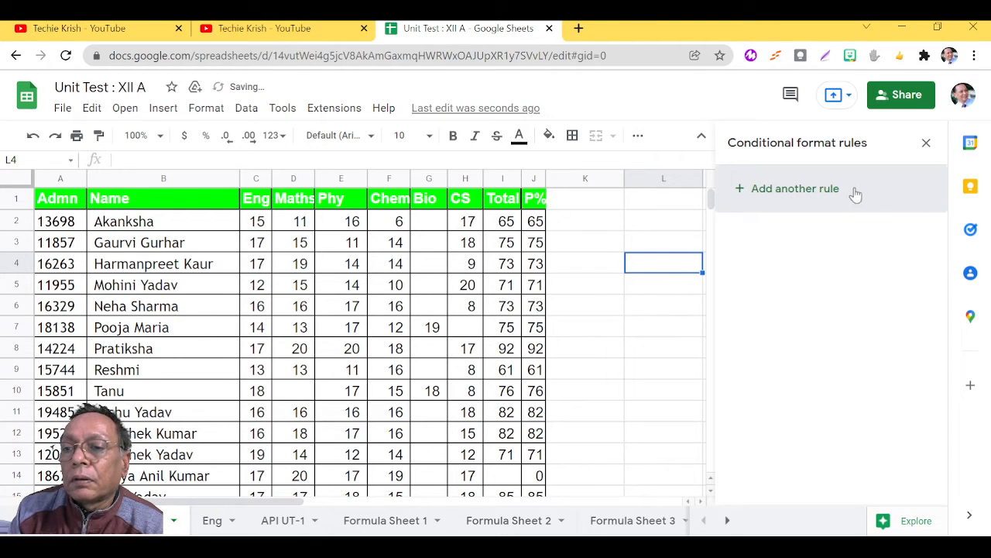
Add a new single-color conditional format rule and apply it to the Chem marks in range F2:F41.
{"action": "left_click", "coordinate": [833, 196]}
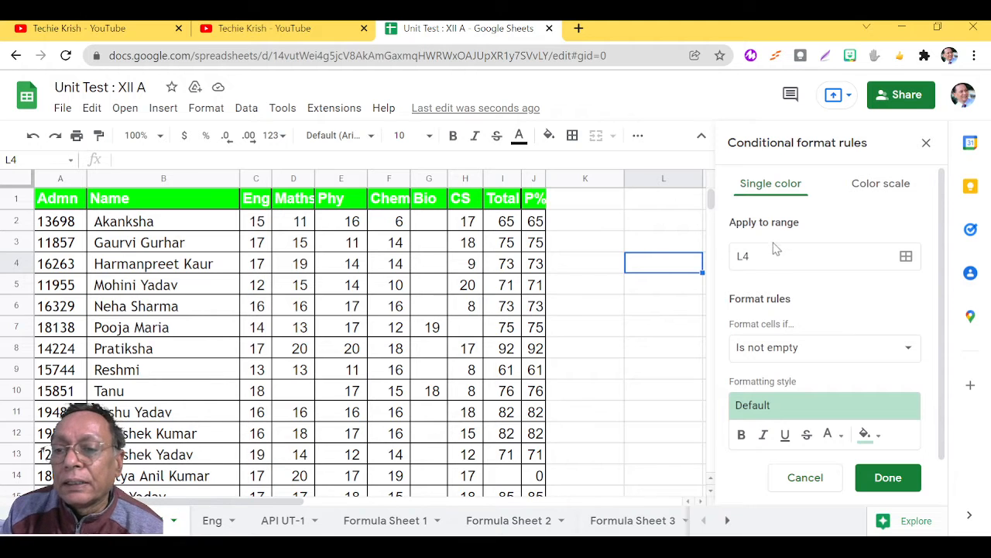
{"action": "left_click", "coordinate": [905, 258]}
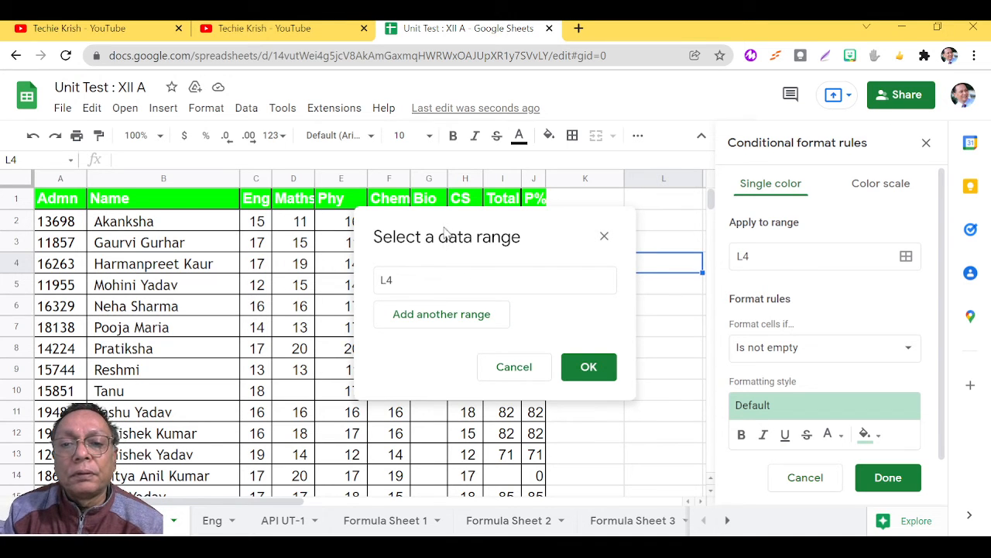
{"action": "left_click_drag", "start_coordinate": [445, 232], "coordinate": [569, 222]}
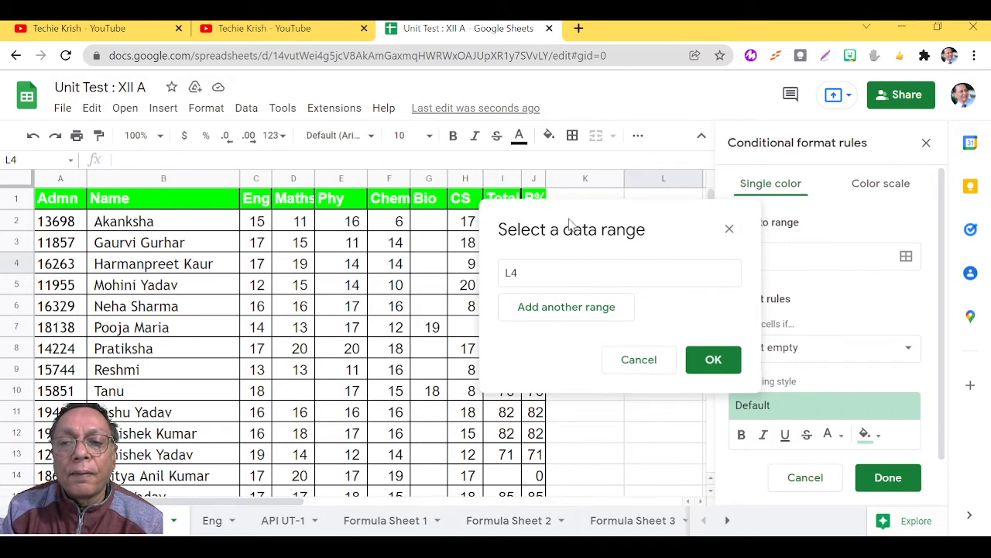
{"action": "left_click", "coordinate": [396, 224]}
{"action": "key", "text": "shift+Down"}
{"action": "key", "text": "shift+Down"}
{"action": "key", "text": "shift+Down"}
{"action": "key", "text": "shift+Down"}
{"action": "key", "text": "shift+Down"}
{"action": "key", "text": "shift+Down"}
{"action": "key", "text": "shift+Down"}
{"action": "key", "text": "shift+Down"}
{"action": "key", "text": "shift+Down"}
{"action": "key", "text": "shift+Down"}
{"action": "key", "text": "shift+Down"}
{"action": "key", "text": "shift+Down"}
{"action": "key", "text": "shift+Down"}
{"action": "key", "text": "shift+Down"}
{"action": "key", "text": "shift+Down"}
{"action": "key", "text": "shift+Down"}
{"action": "key", "text": "shift+Down"}
{"action": "key", "text": "shift+Down"}
{"action": "key", "text": "shift+Down"}
{"action": "key", "text": "shift+Down"}
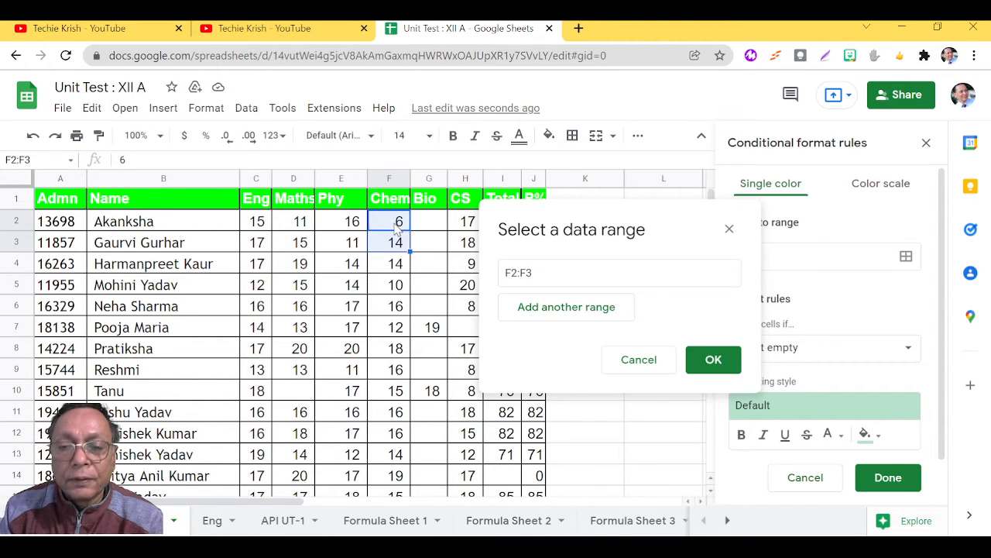
{"action": "key", "text": "shift+Down"}
{"action": "key", "text": "shift+Down"}
{"action": "key", "text": "shift+Down"}
{"action": "key", "text": "shift+Down"}
{"action": "key", "text": "shift+Down"}
{"action": "key", "text": "shift+Down"}
{"action": "key", "text": "shift+Down"}
{"action": "key", "text": "shift+Down"}
{"action": "key", "text": "shift+Down"}
{"action": "key", "text": "shift+Down"}
{"action": "key", "text": "shift+Down"}
{"action": "key", "text": "shift+Down"}
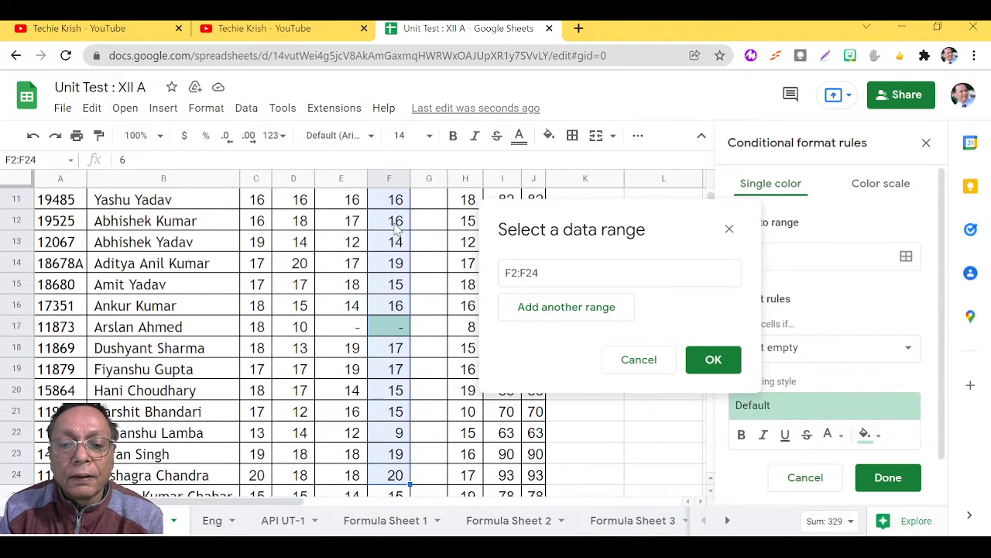
{"action": "key", "text": "shift+Down"}
{"action": "key", "text": "shift+Down"}
{"action": "key", "text": "shift+Down"}
{"action": "key", "text": "shift+Down"}
{"action": "key", "text": "shift+Down"}
{"action": "key", "text": "shift+Down"}
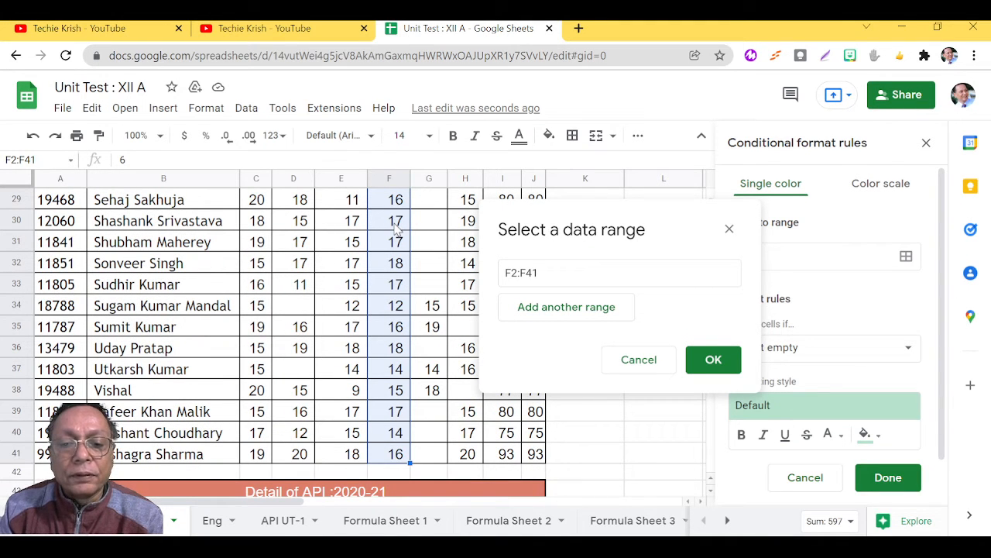
{"action": "left_click", "coordinate": [691, 360]}
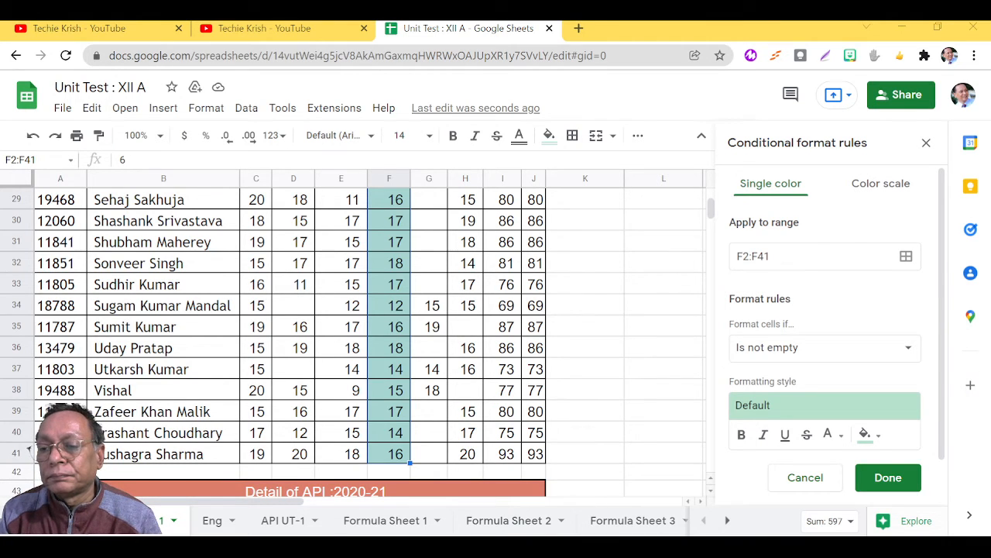
Set the rule's condition to format cells that are less than or equal to 15.
{"action": "left_click", "coordinate": [905, 348]}
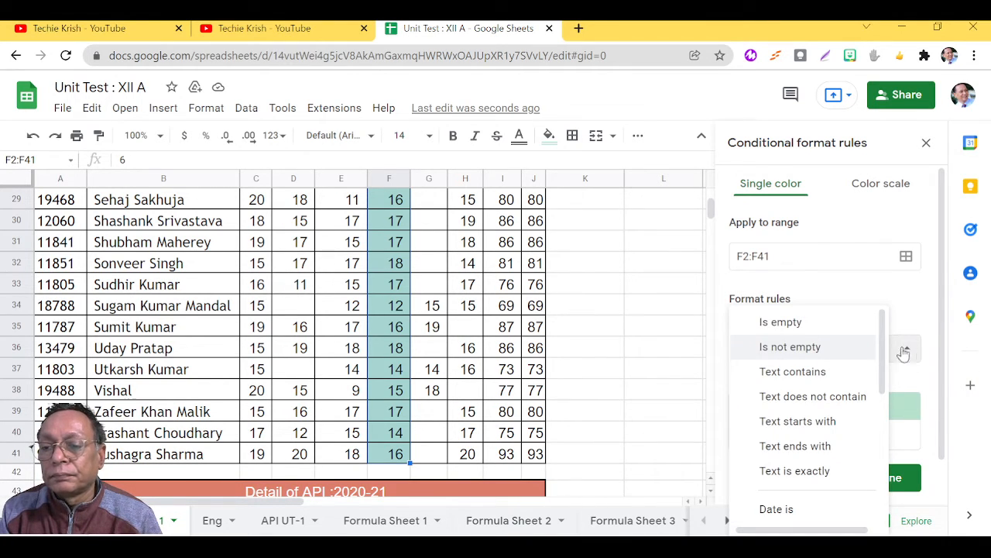
{"action": "left_click_drag", "start_coordinate": [885, 375], "coordinate": [880, 465]}
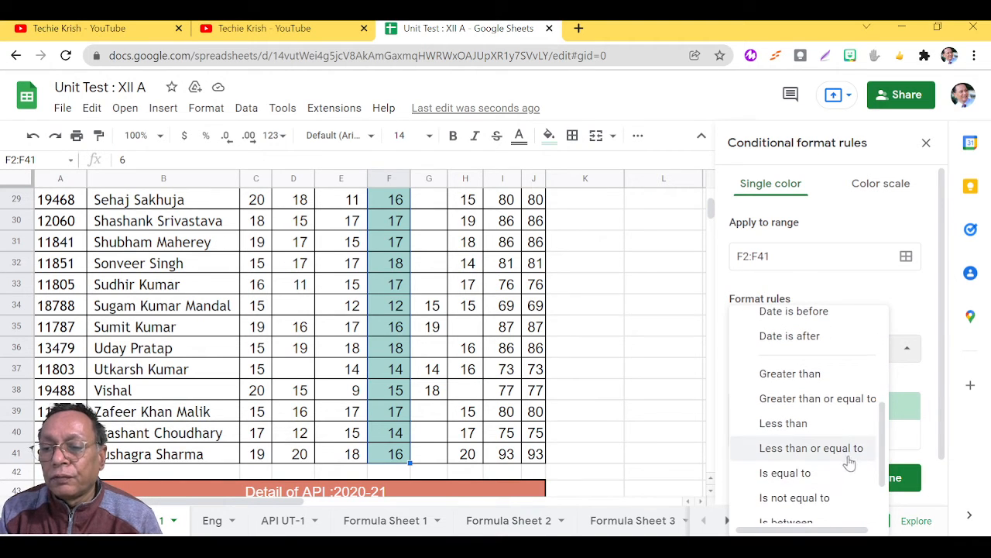
{"action": "left_click", "coordinate": [842, 449]}
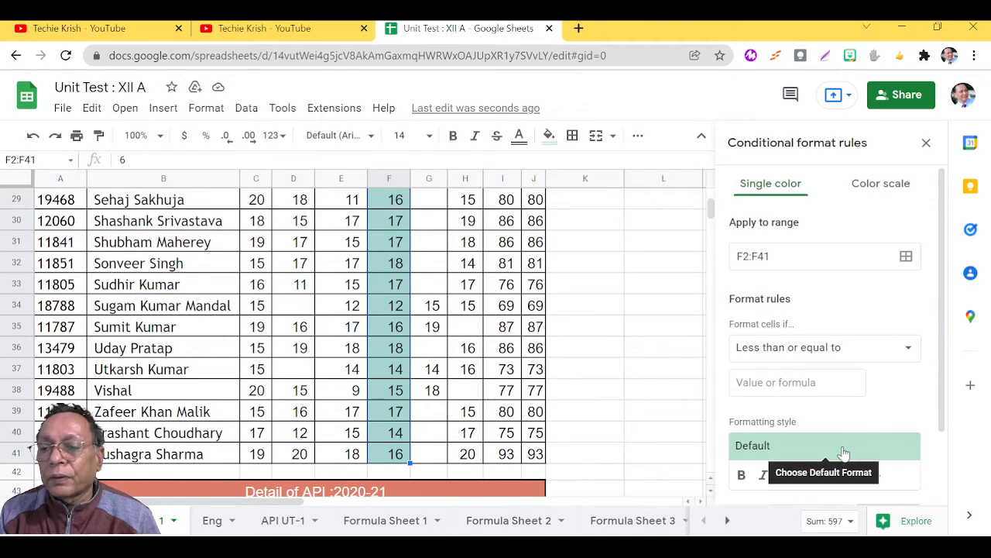
{"action": "left_click", "coordinate": [793, 385]}
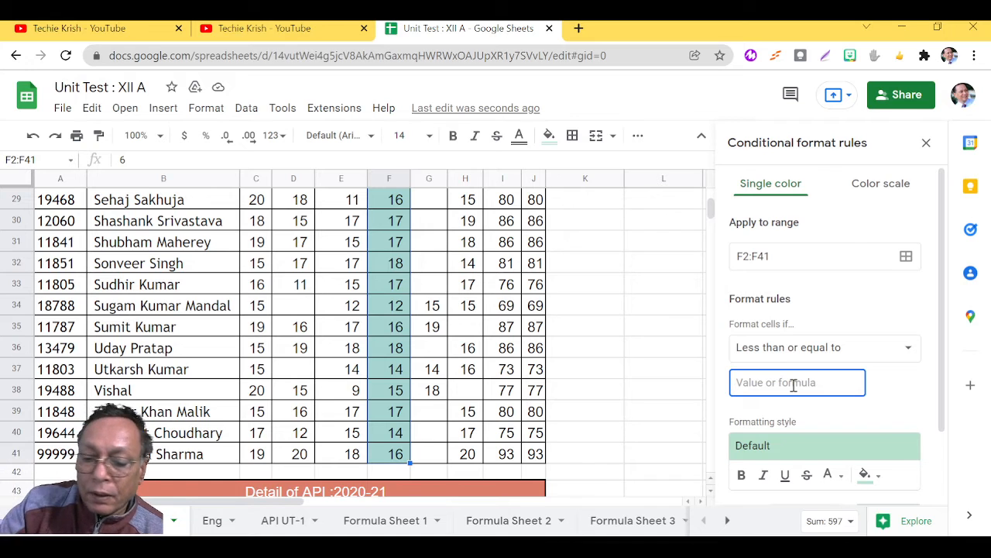
{"action": "type", "text": "15"}
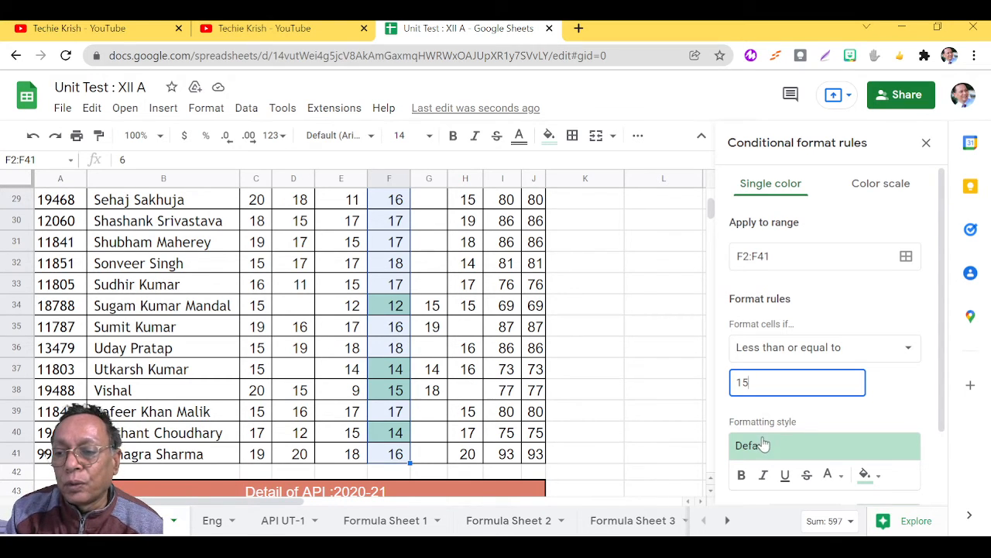
Set the rule's formatting style to no fill color with red text and save the rule.
{"action": "left_click", "coordinate": [865, 475]}
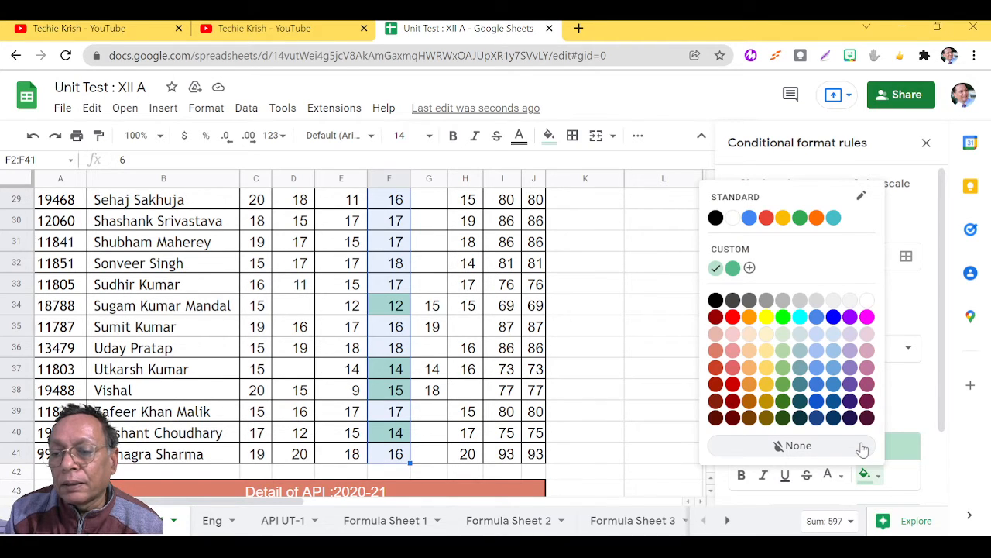
{"action": "left_click", "coordinate": [809, 446]}
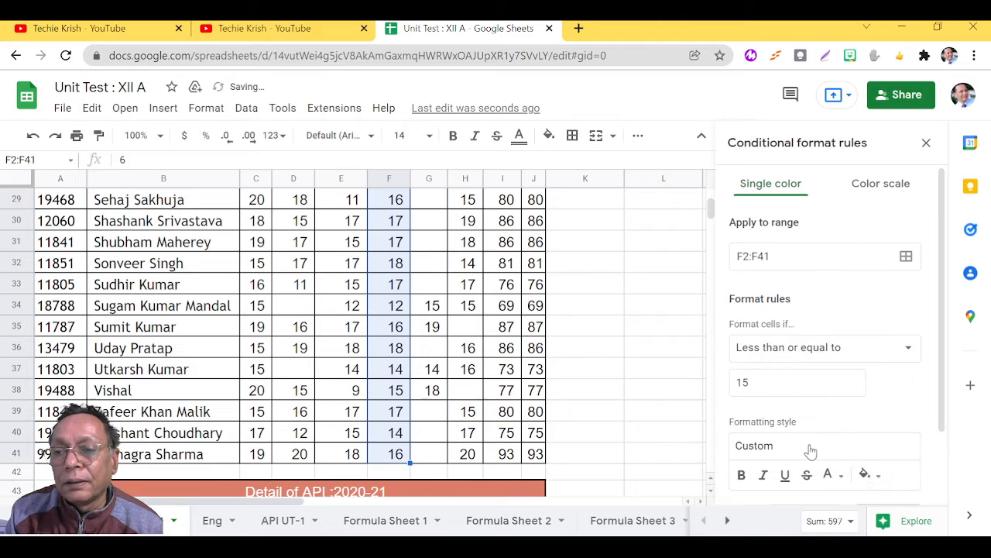
{"action": "left_click", "coordinate": [841, 477]}
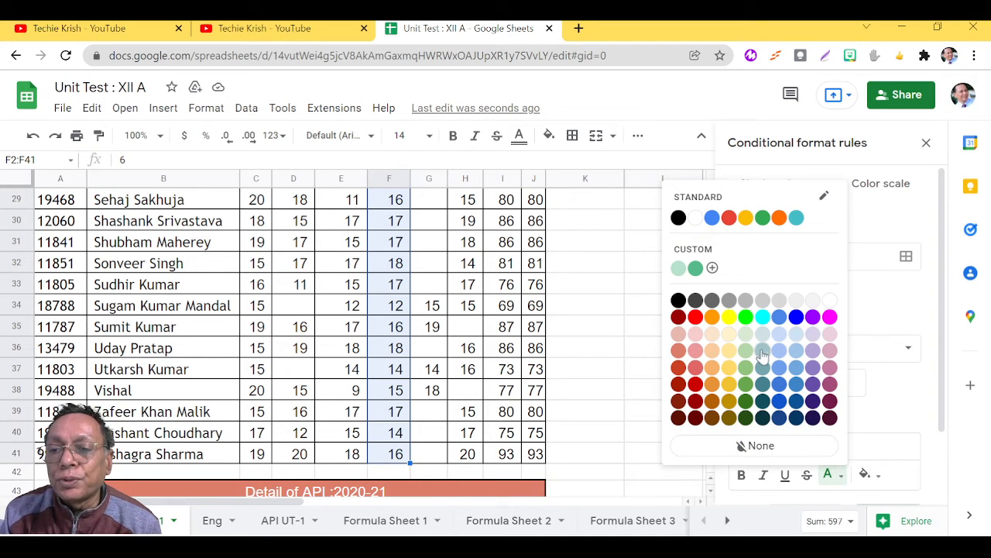
{"action": "left_click", "coordinate": [696, 318]}
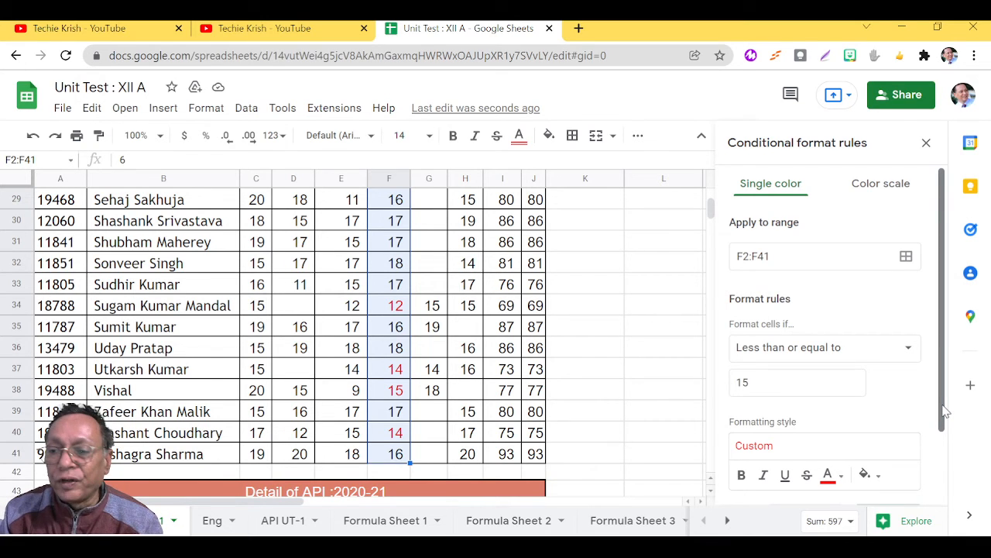
{"action": "left_click_drag", "start_coordinate": [943, 411], "coordinate": [932, 496]}
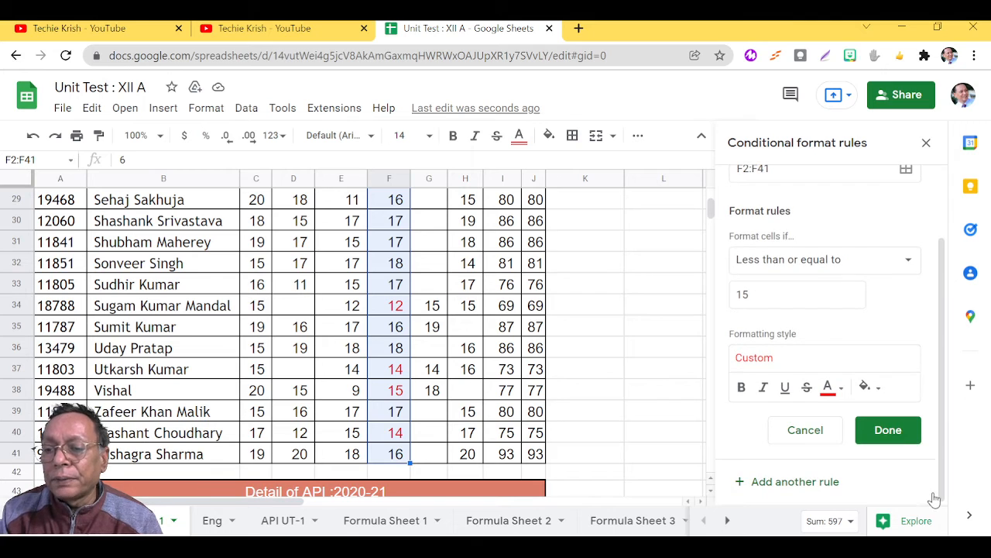
{"action": "left_click", "coordinate": [897, 432]}
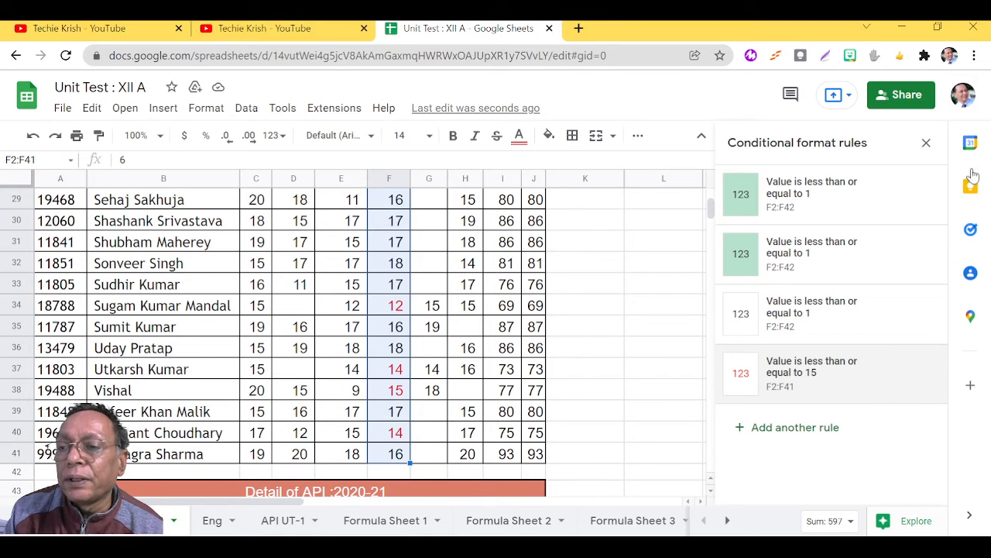
Delete the three leftover "less than or equal to 1" rules applied to F2:F42.
{"action": "left_click", "coordinate": [923, 198]}
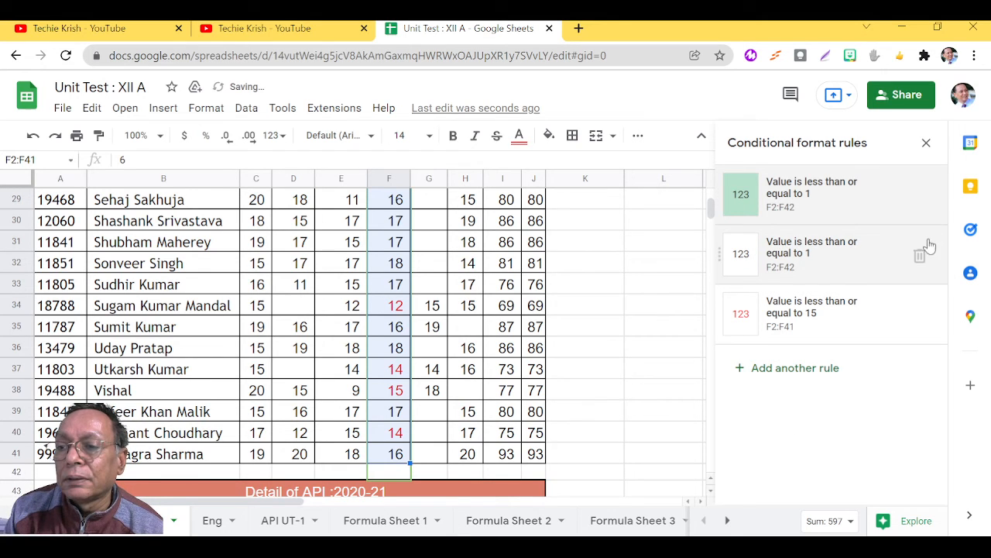
{"action": "left_click", "coordinate": [920, 257]}
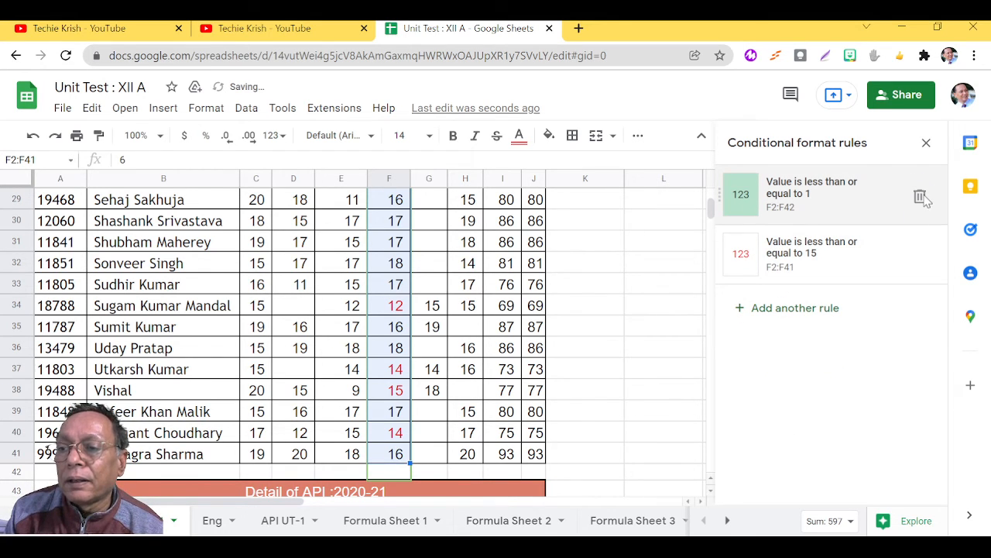
{"action": "left_click", "coordinate": [921, 196]}
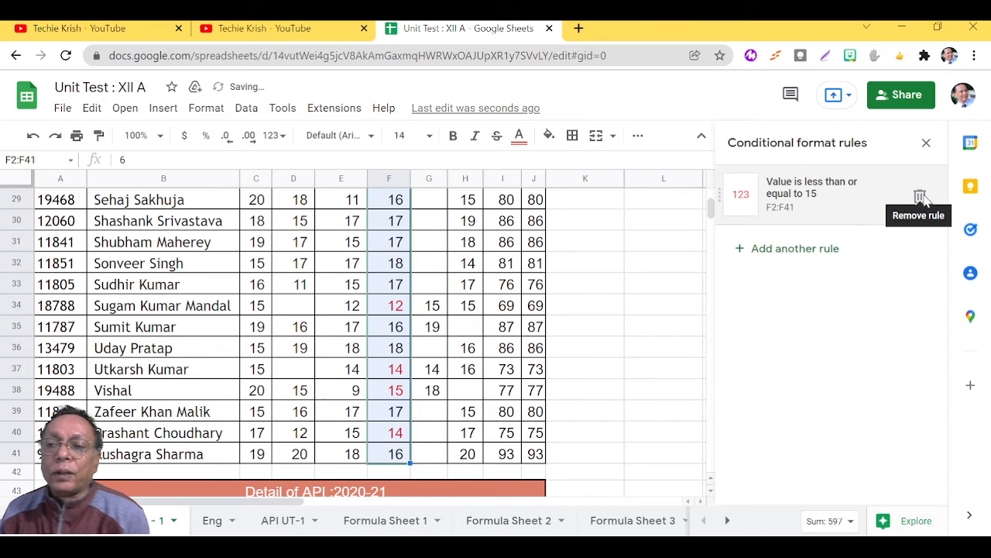